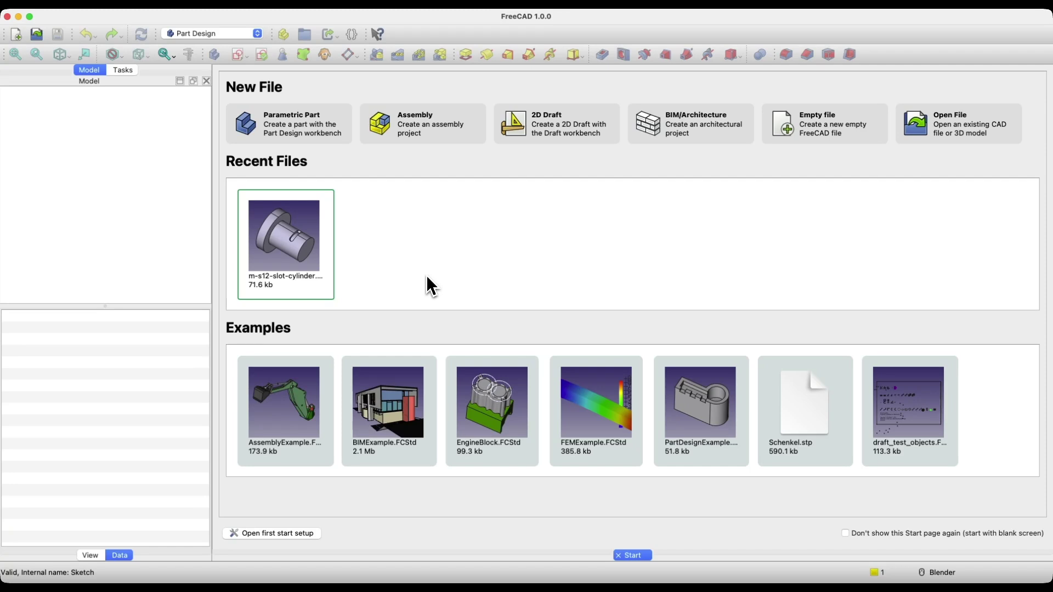
# Step: Start a Part Design part and create a new sketch on the XY plane
pyautogui.click(302, 135)
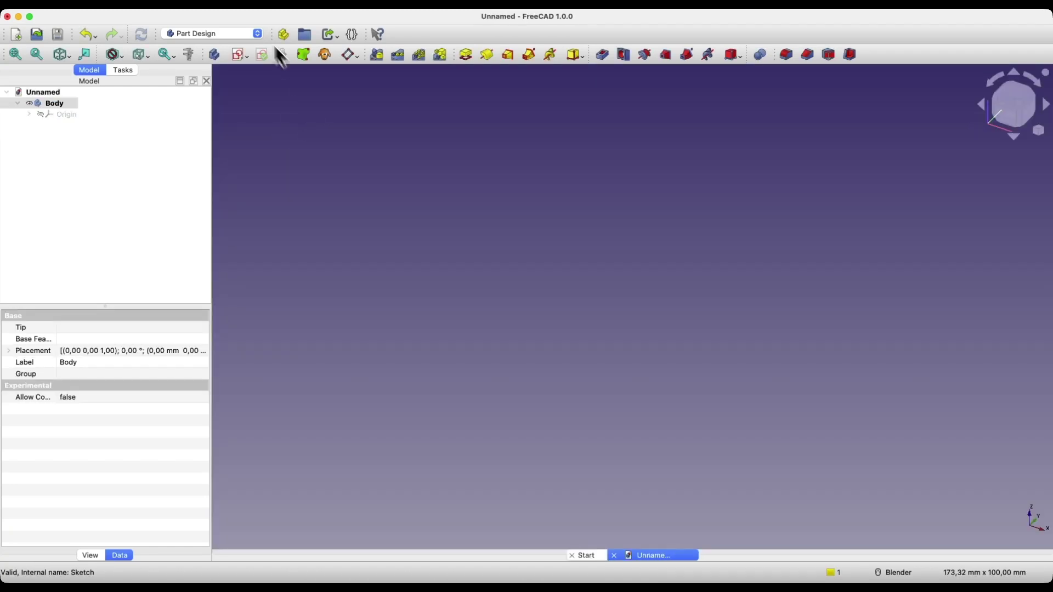
pyautogui.click(239, 56)
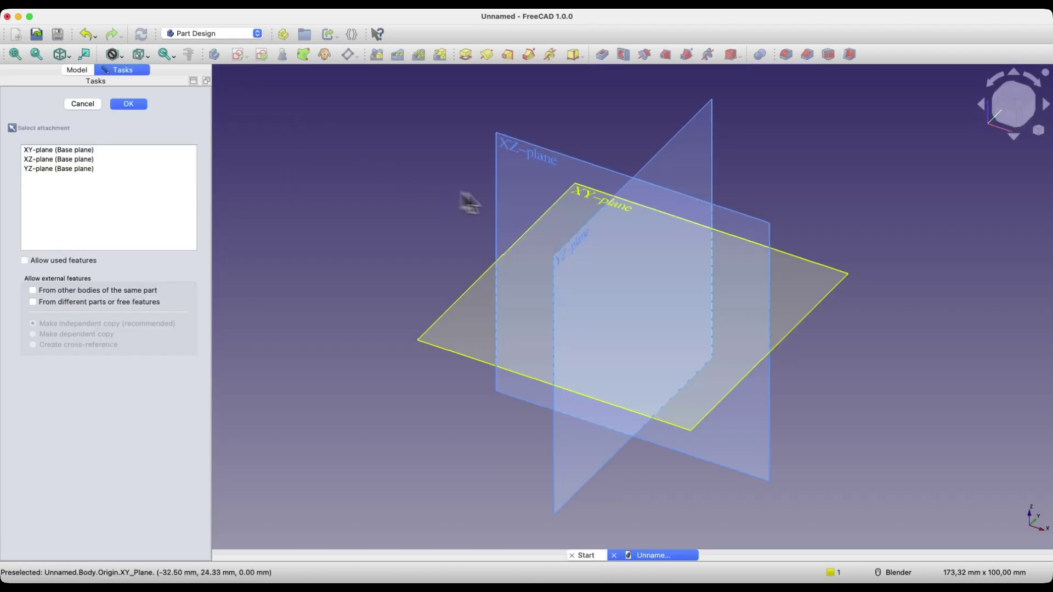
pyautogui.click(592, 199)
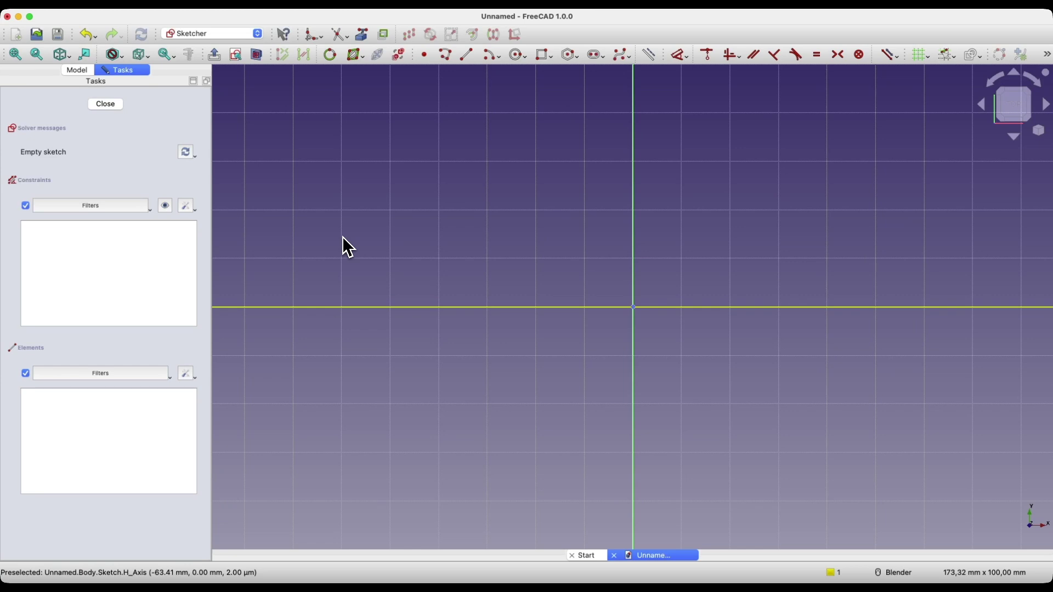
# Step: Draw a rectangle, then drag it above the horizontal axis, right of the origin
pyautogui.click(545, 55)
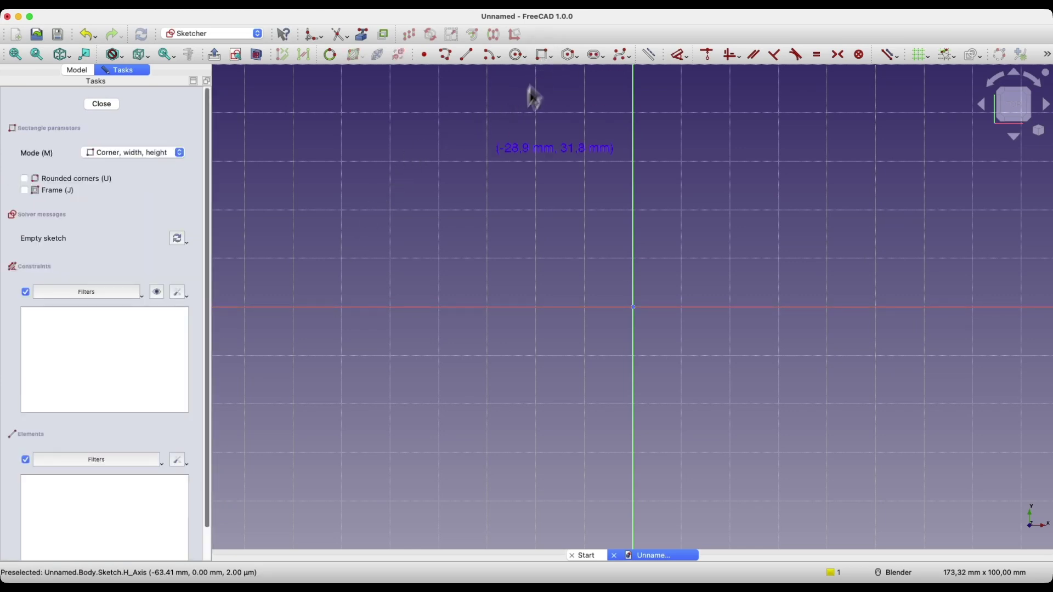
pyautogui.click(464, 176)
pyautogui.click(567, 262)
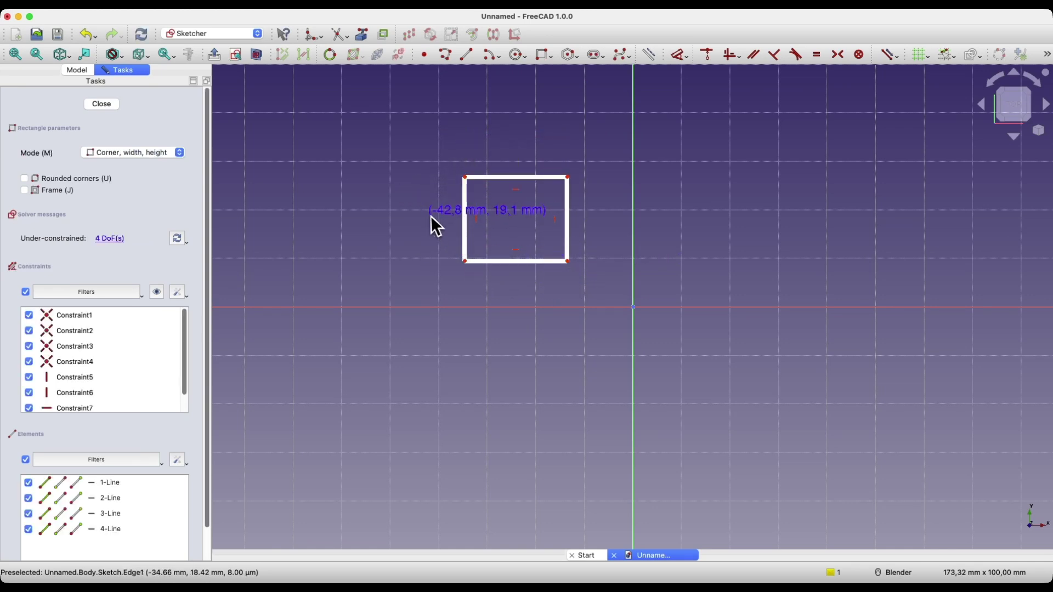
pyautogui.press('Escape')
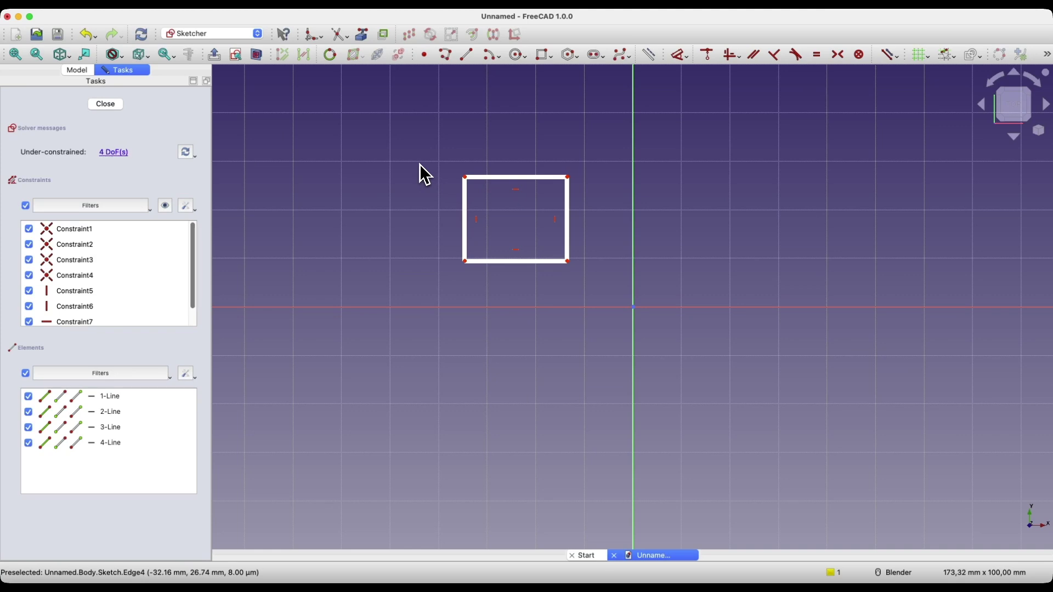
pyautogui.moveTo(512, 177); pyautogui.dragTo(831, 164)
pyautogui.moveTo(778, 260); pyautogui.dragTo(742, 257)
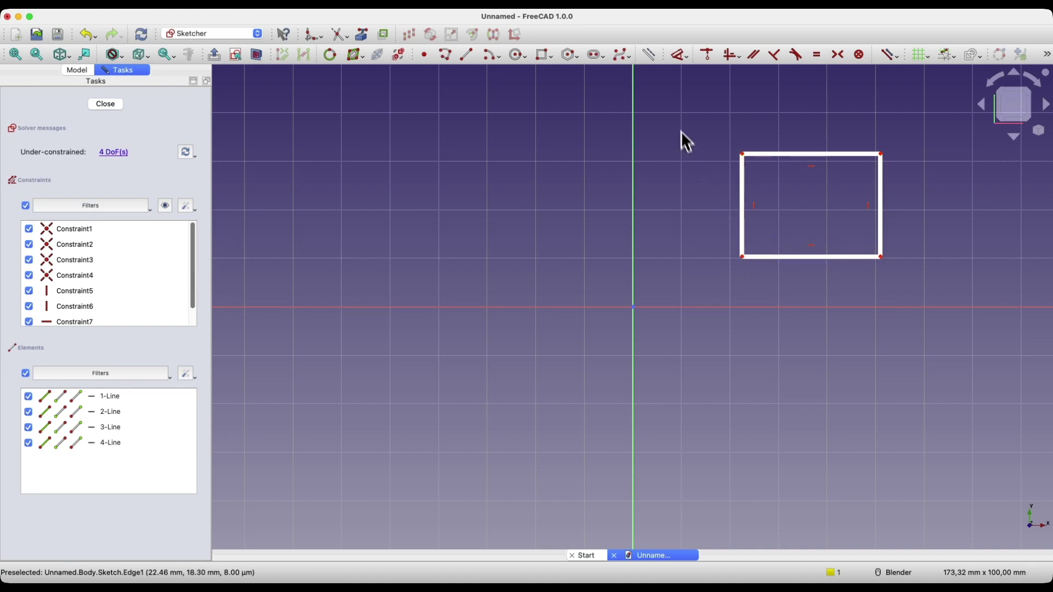
# Step: Dimension the rectangle's bottom edge to a 30 mm width
pyautogui.click(818, 257)
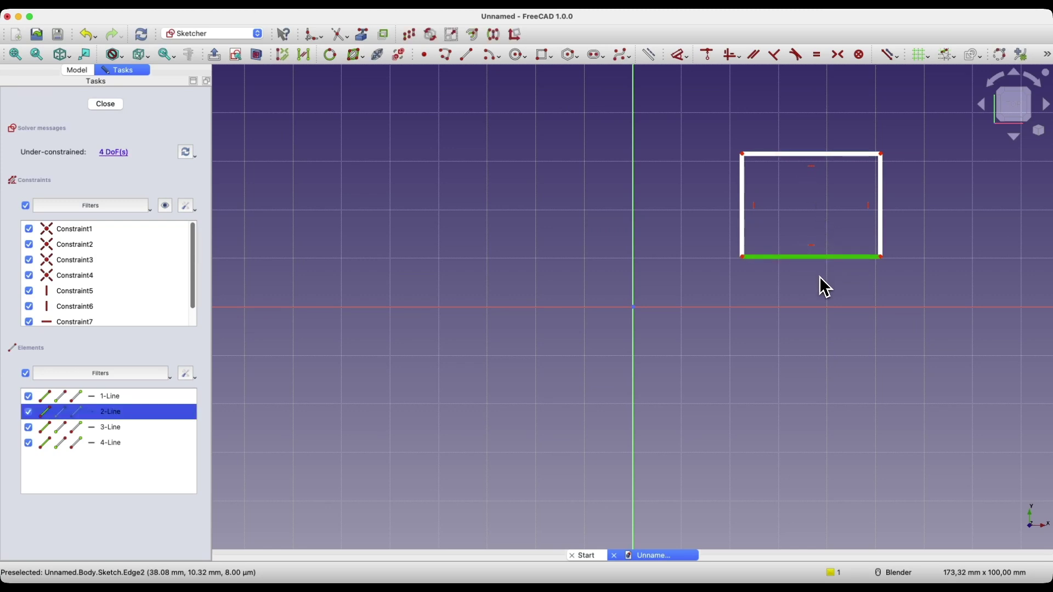
pyautogui.press('d')
pyautogui.click(829, 341)
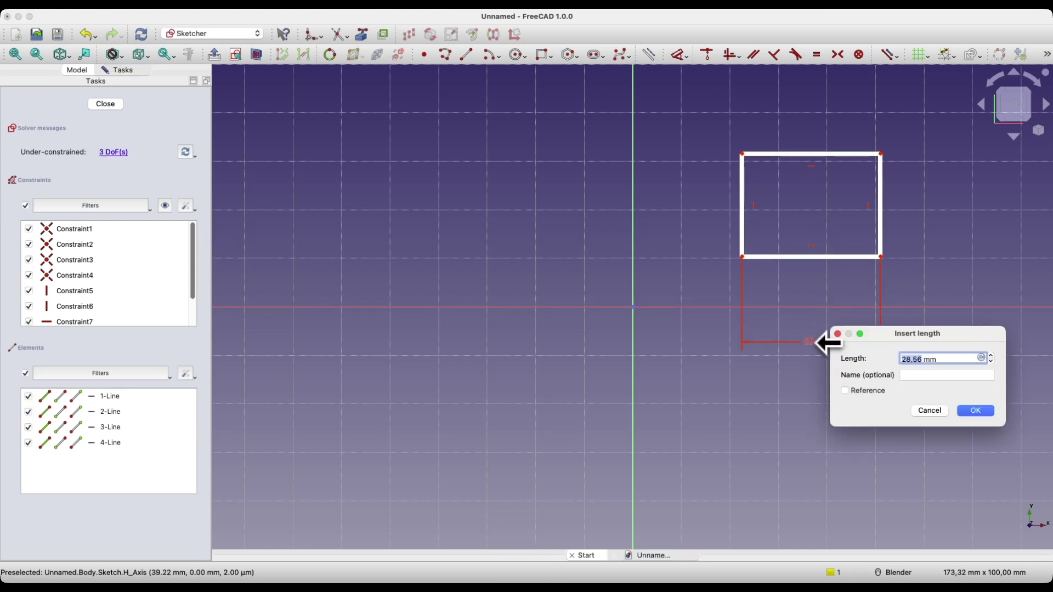
pyautogui.write('30')
pyautogui.press('Return')
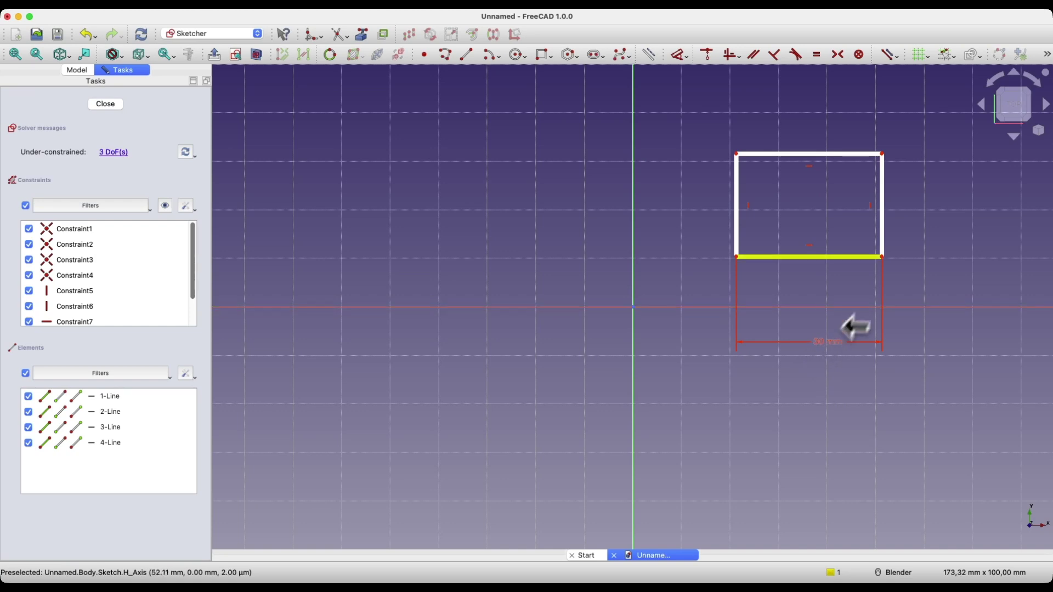
# Step: Give the right edge a 20 mm height dimension and shift the rectangle right
pyautogui.click(882, 222)
pyautogui.click(937, 220)
pyautogui.write('20')
pyautogui.press('Return')
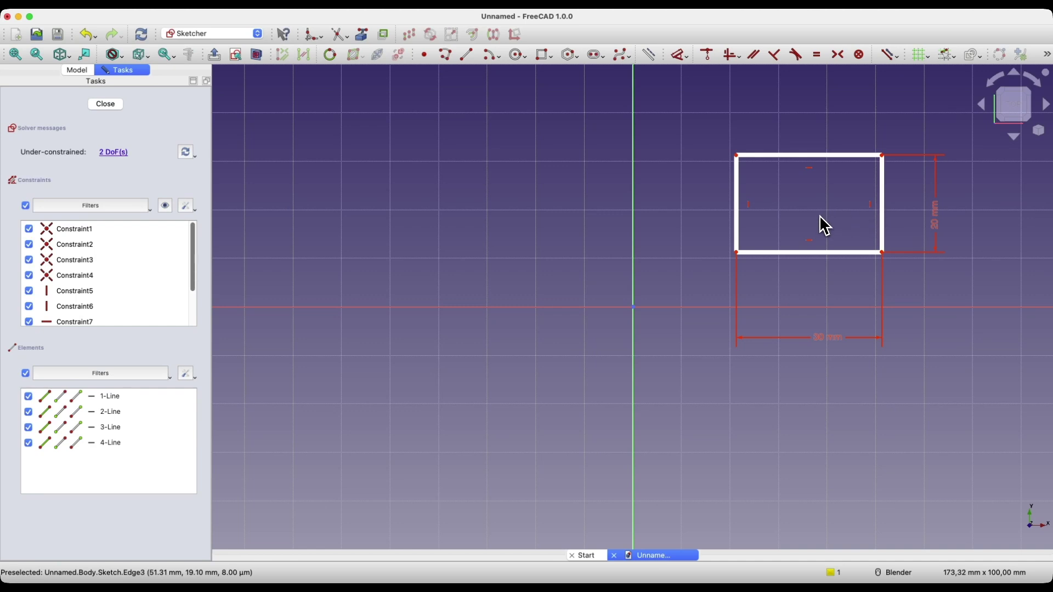
pyautogui.moveTo(813, 155); pyautogui.dragTo(791, 257)
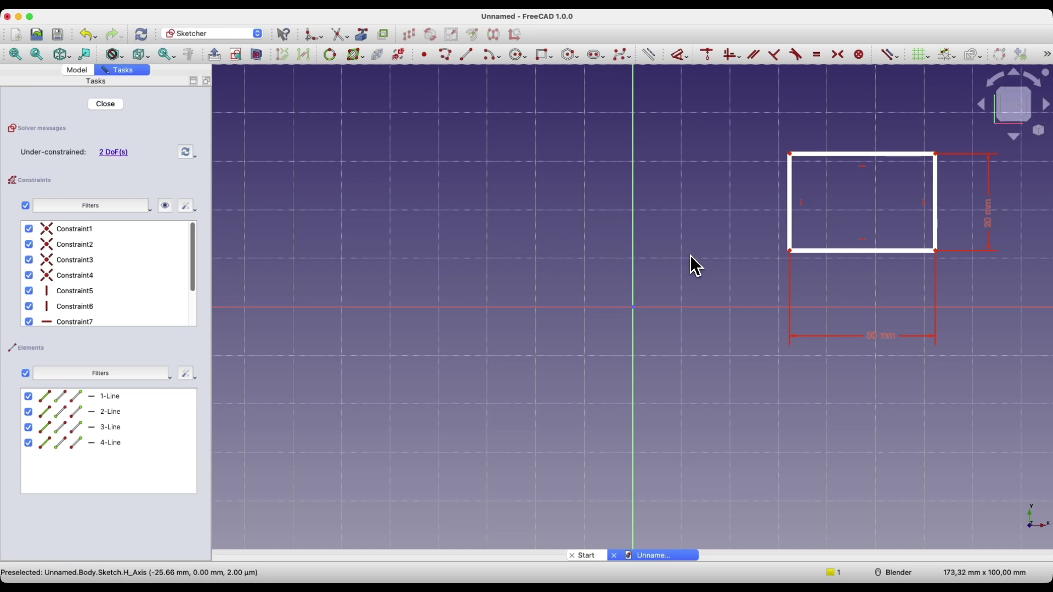
pyautogui.click(789, 251)
# Step: Make the rectangle's bottom-left corner coincident with the sketch origin
pyautogui.click(634, 316)
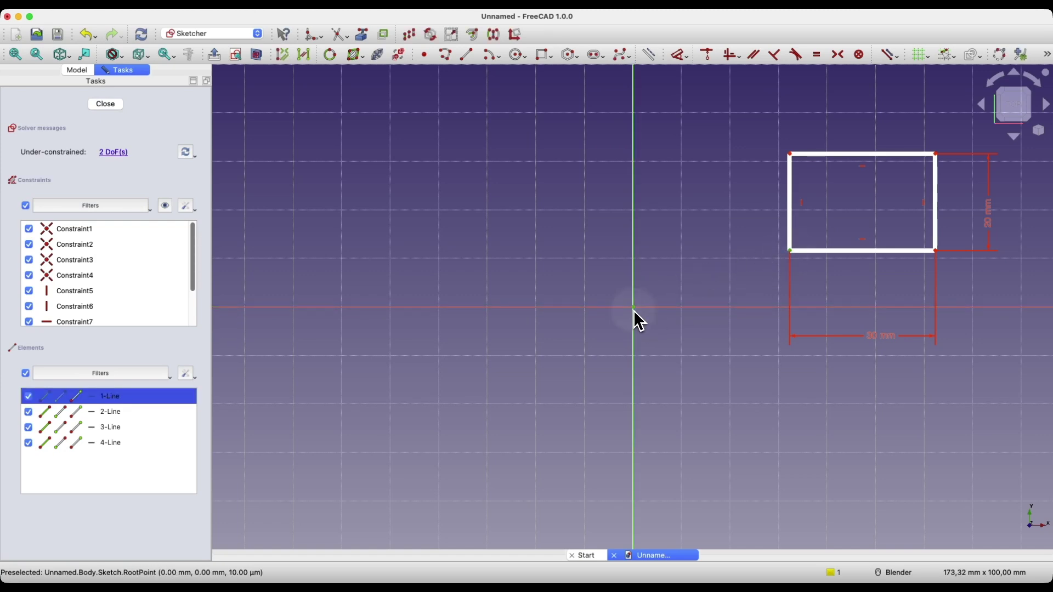
pyautogui.click(706, 58)
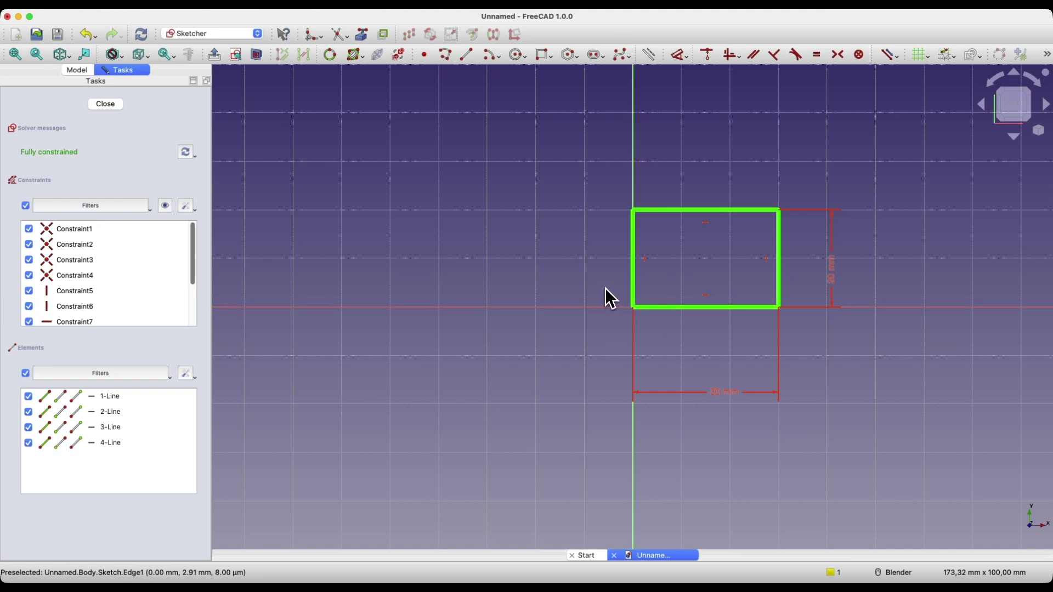
pyautogui.click(467, 54)
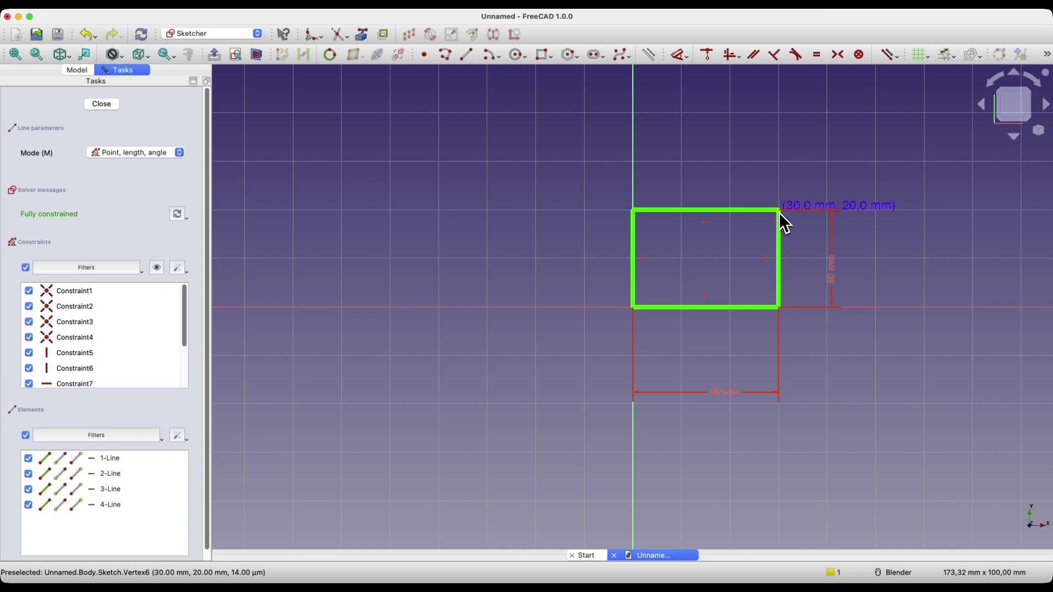
# Step: Draw a diagonal line up-right from the rectangle's top-right corner and adjust its angle
pyautogui.scroll(5, 783, 220)
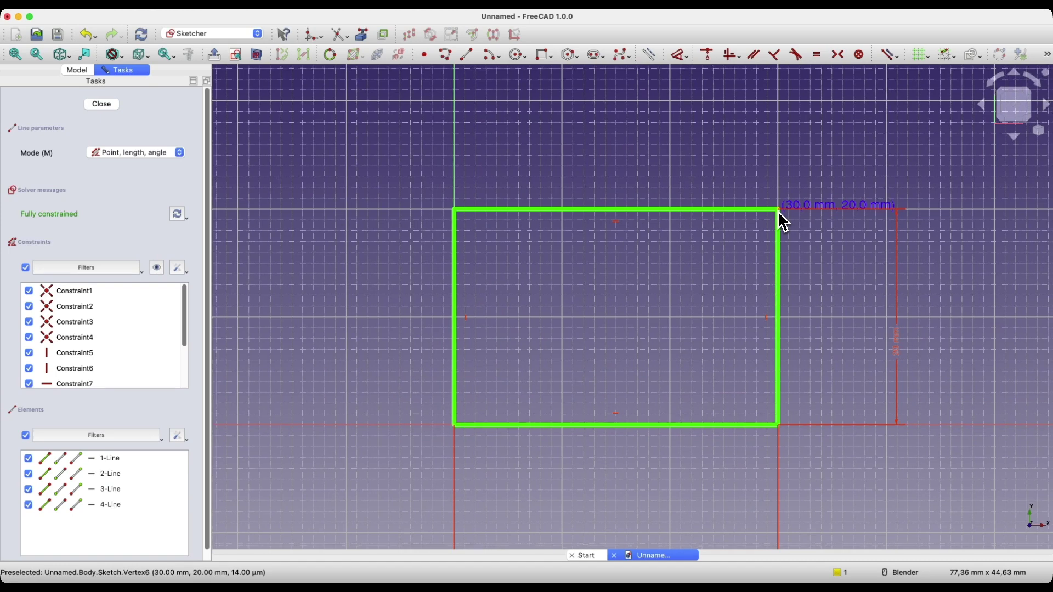
pyautogui.scroll(-1, 777, 210)
pyautogui.click(778, 209)
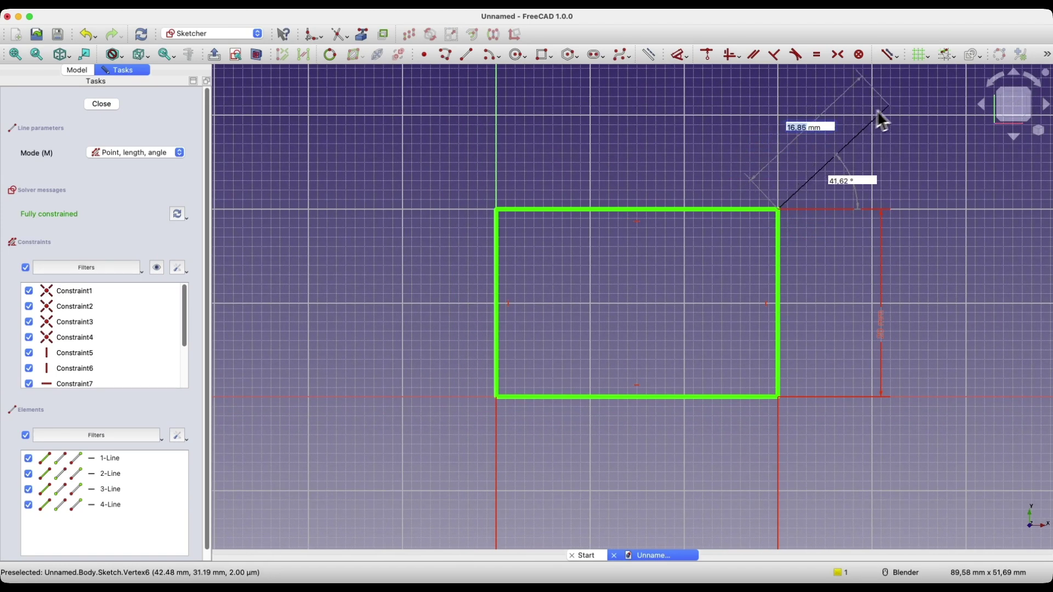
pyautogui.click(913, 103)
pyautogui.scroll(-5, 780, 210)
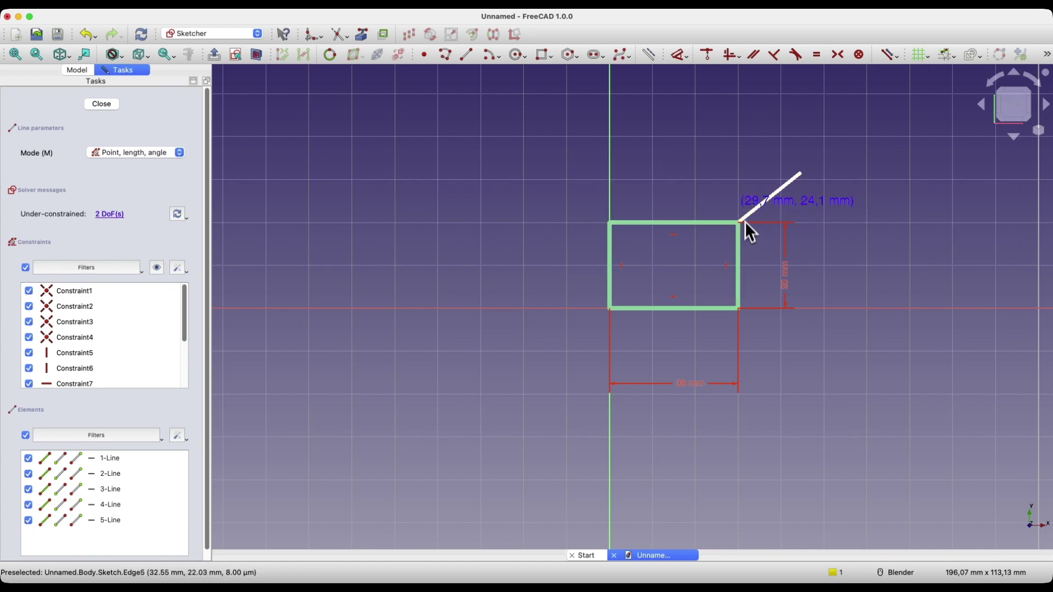
pyautogui.rightClick(759, 249)
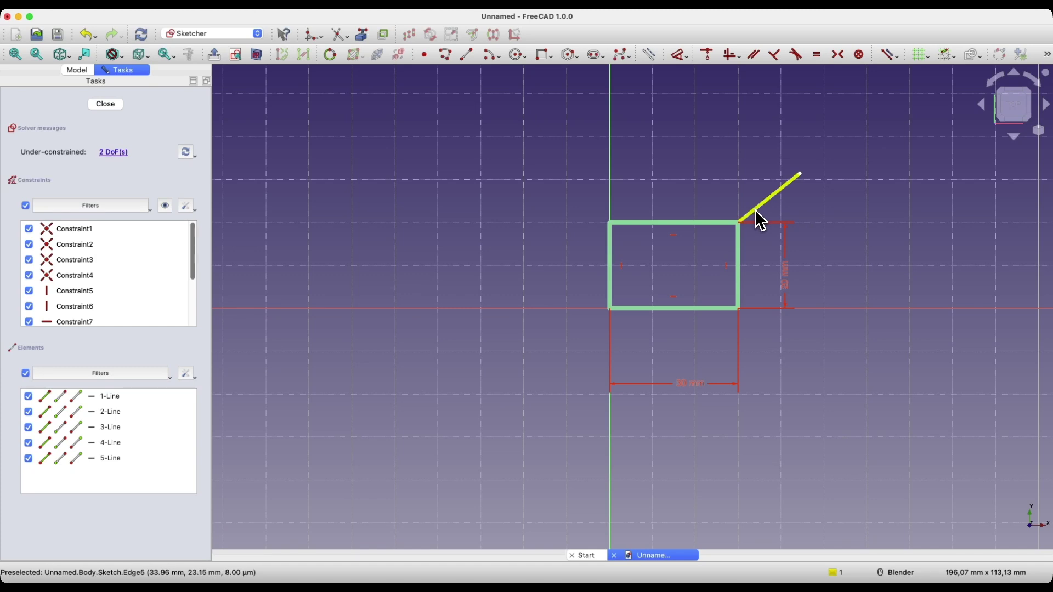
pyautogui.moveTo(758, 214); pyautogui.dragTo(822, 171)
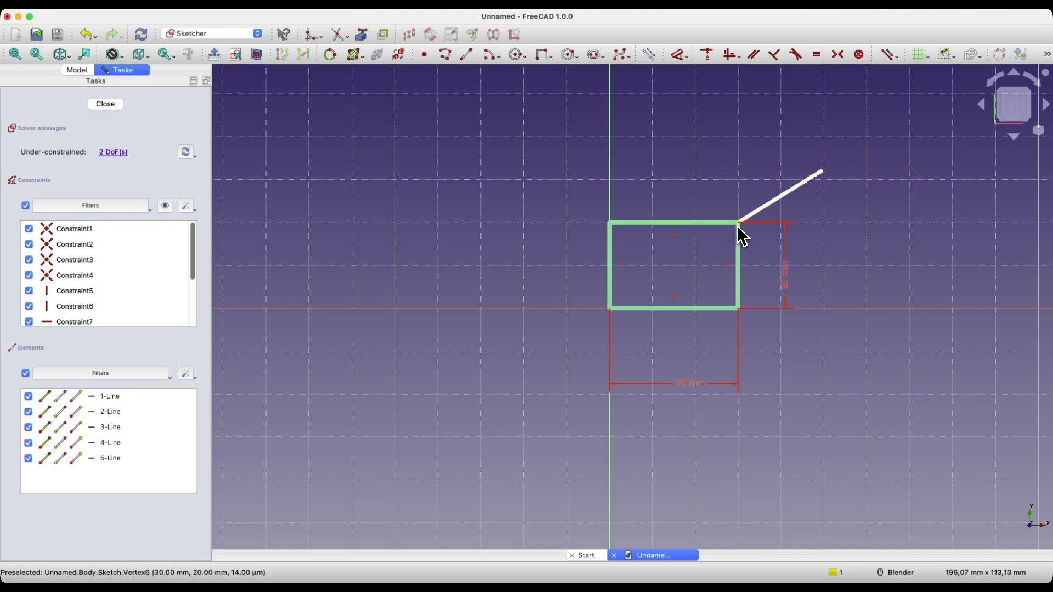
pyautogui.moveTo(748, 215)
pyautogui.mouseDown()
pyautogui.moveTo(700, 188)
pyautogui.moveTo(678, 195)
pyautogui.moveTo(767, 219)
pyautogui.moveTo(752, 222)
pyautogui.mouseUp()
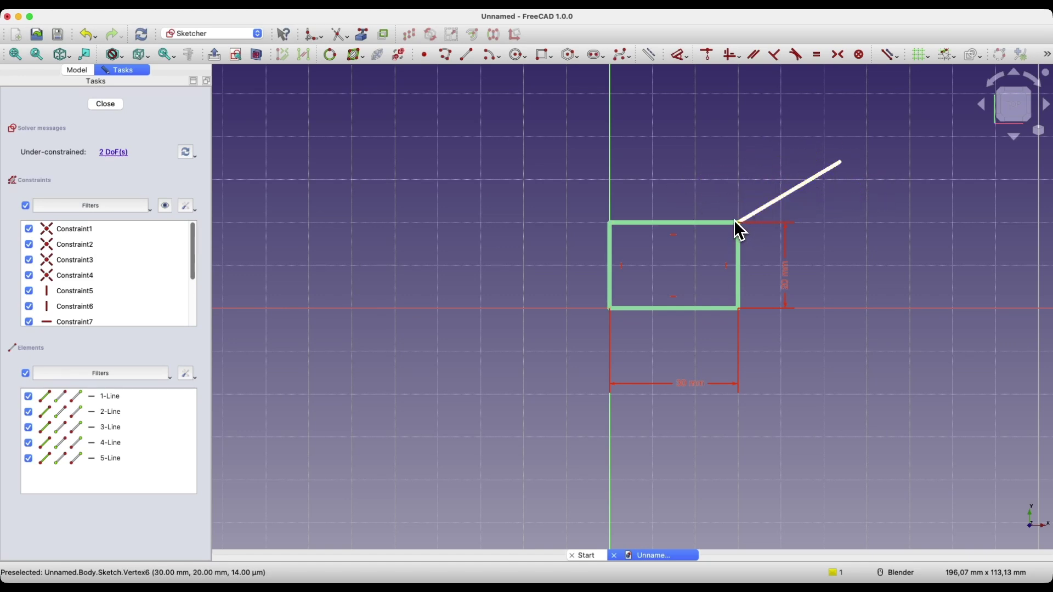
pyautogui.moveTo(759, 212)
pyautogui.mouseDown()
pyautogui.moveTo(764, 198)
pyautogui.moveTo(783, 214)
pyautogui.moveTo(792, 205)
pyautogui.moveTo(761, 200)
pyautogui.mouseUp()
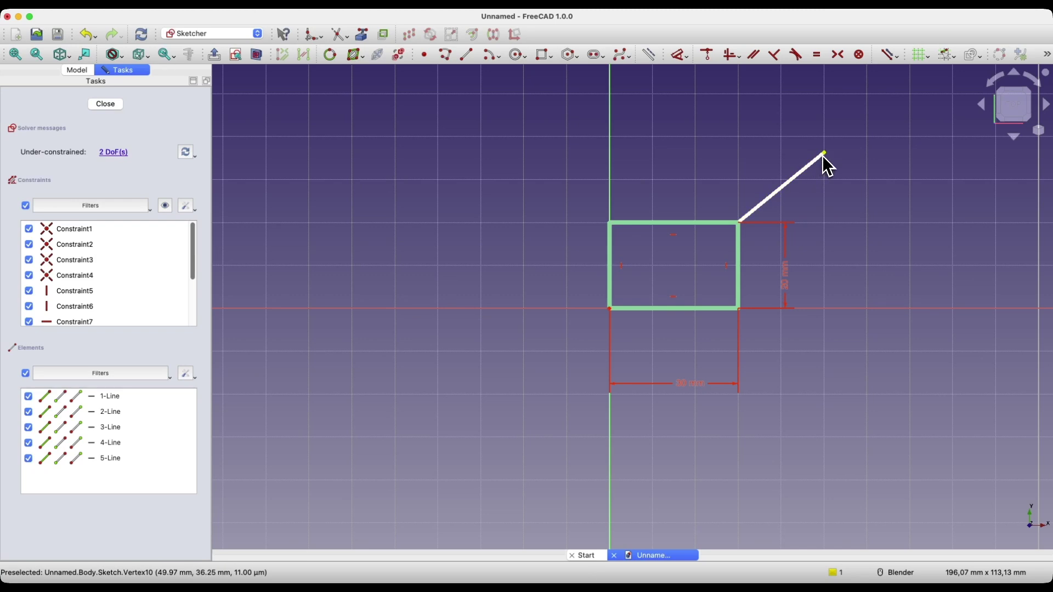
pyautogui.moveTo(825, 154); pyautogui.dragTo(811, 117)
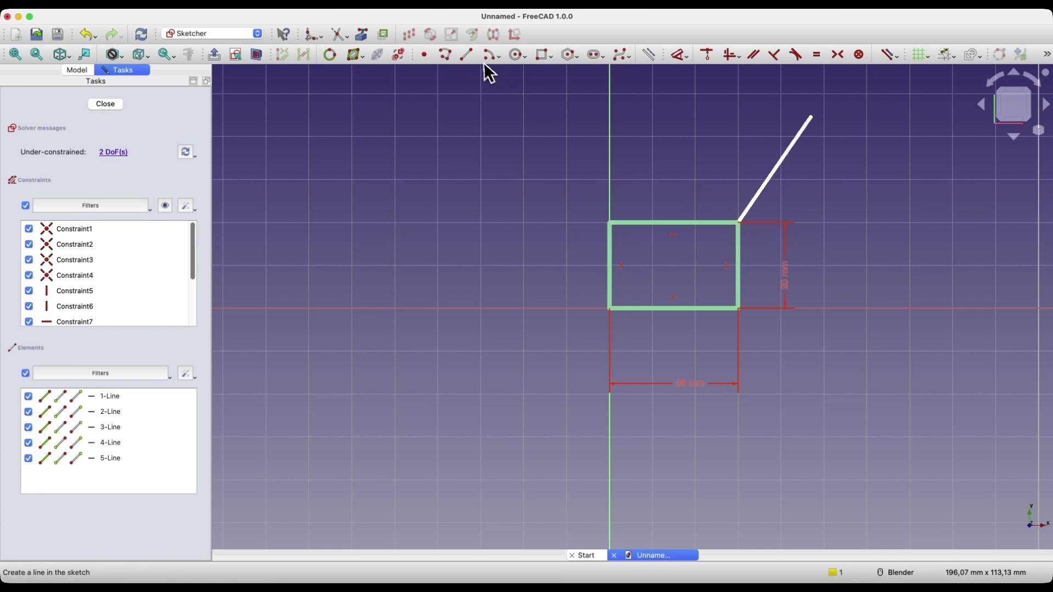
# Step: Draw a second line slanting up-left beside the rectangle's top-left corner
pyautogui.click(467, 54)
pyautogui.click(519, 145)
pyautogui.click(565, 211)
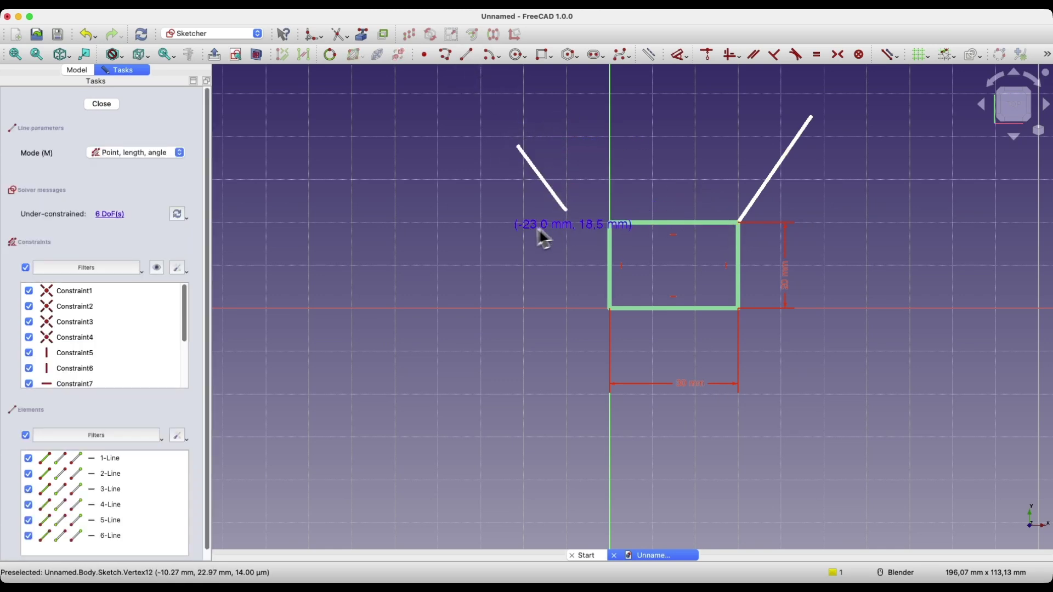
pyautogui.press('Escape')
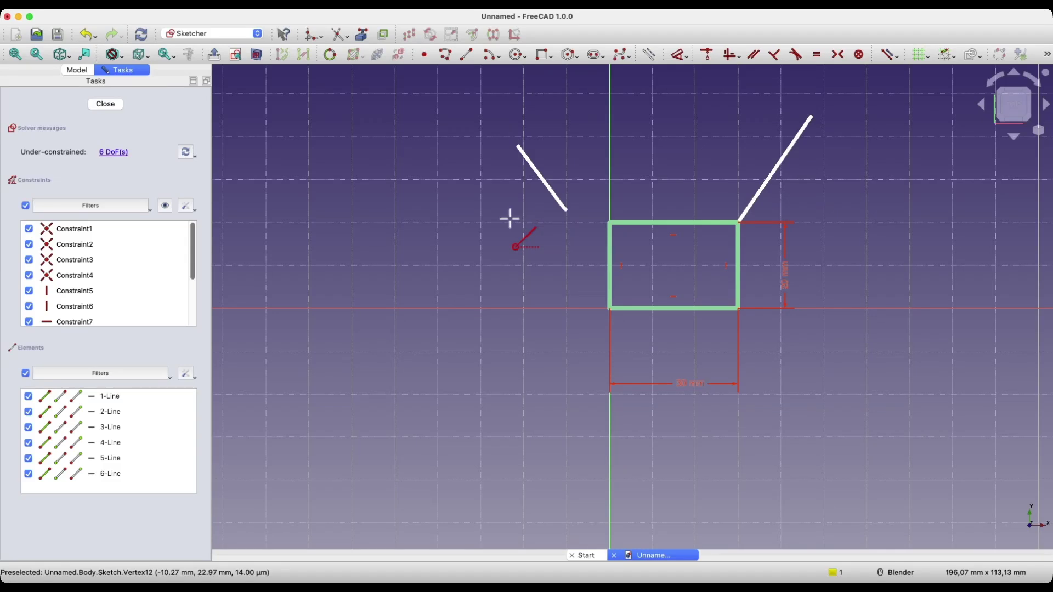
pyautogui.click(566, 211)
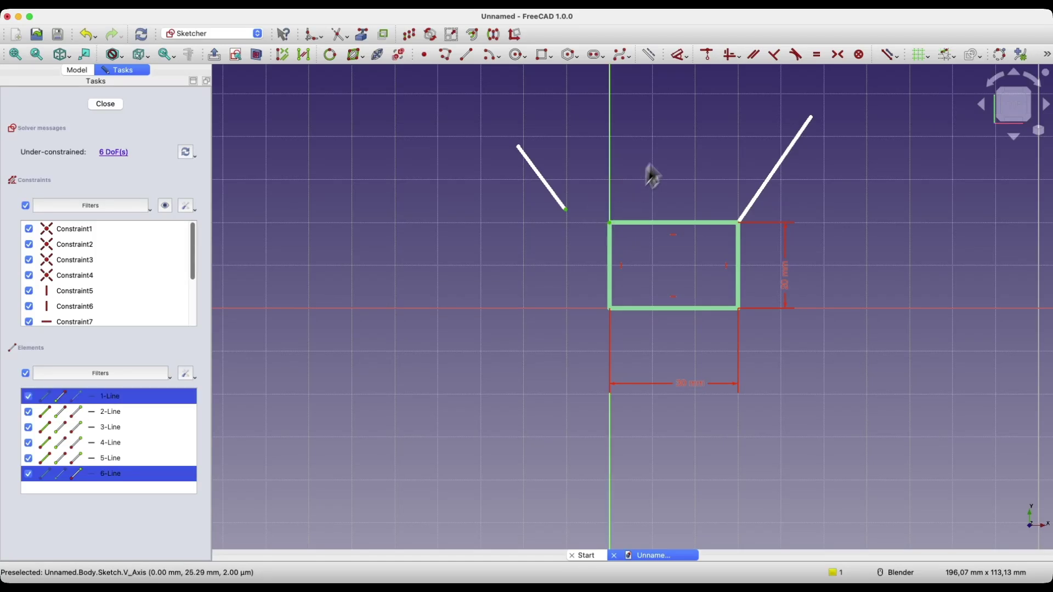
# Step: Join the left line to the top-left corner and angle it up and outward
pyautogui.click(706, 56)
pyautogui.moveTo(521, 166); pyautogui.dragTo(508, 182)
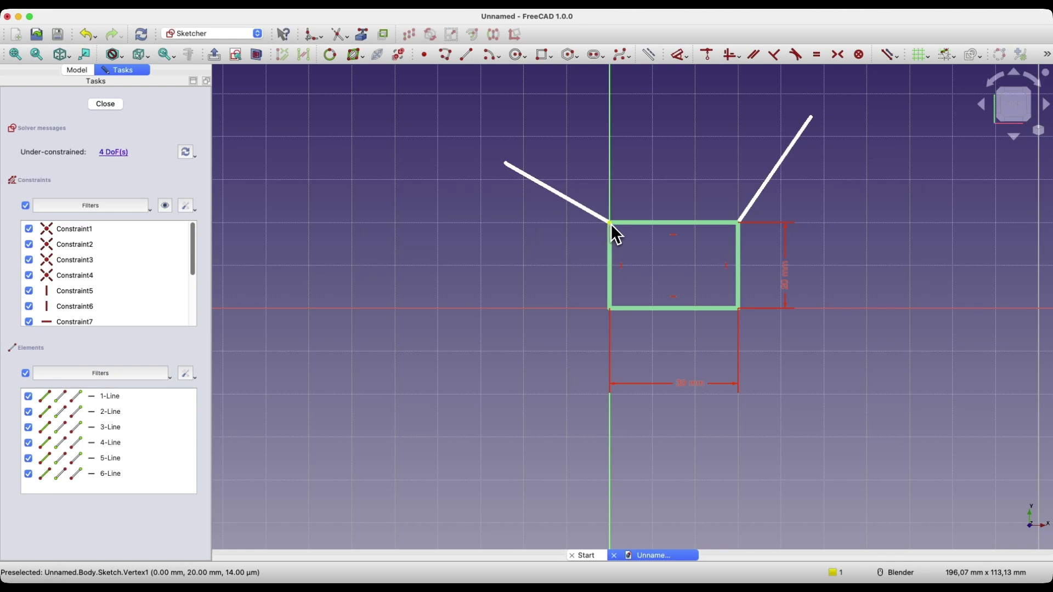
pyautogui.moveTo(506, 166); pyautogui.dragTo(537, 192)
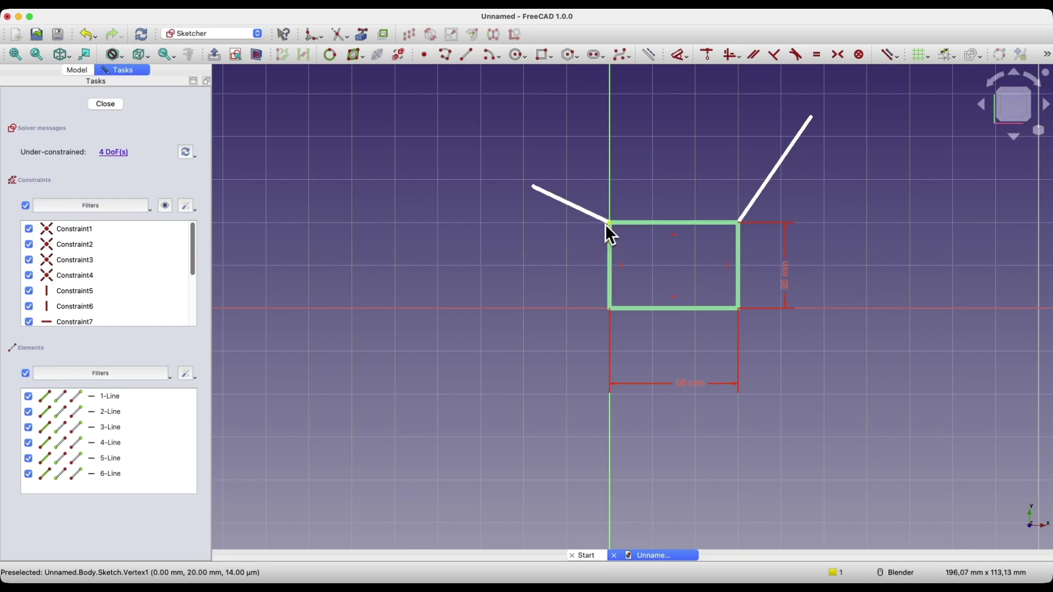
pyautogui.moveTo(534, 188); pyautogui.dragTo(503, 147)
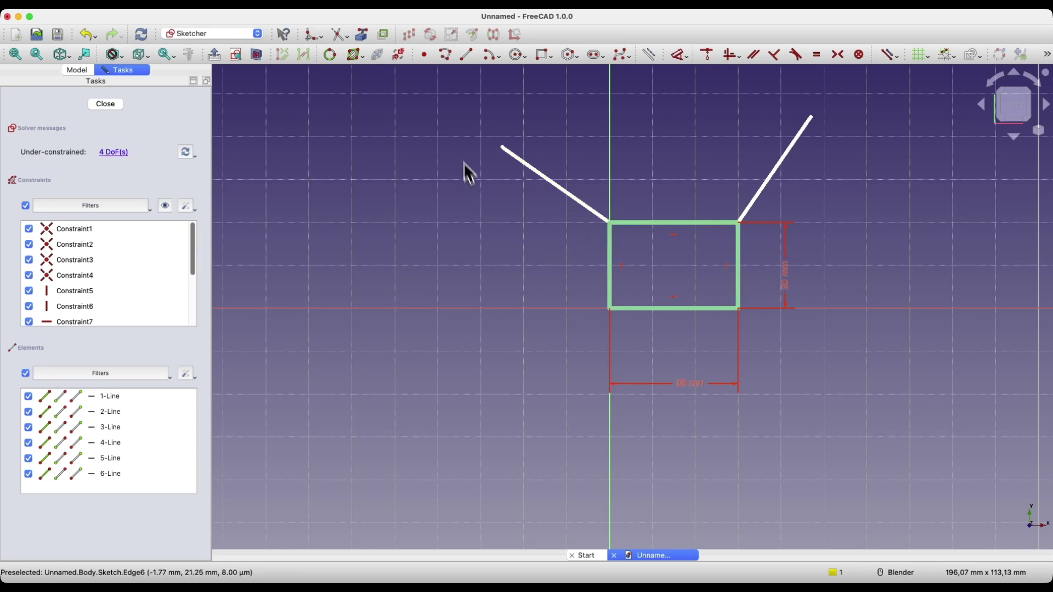
pyautogui.click(466, 55)
# Step: Draw a near-horizontal line on the left with its end fixed on the rectangle's left edge
pyautogui.click(439, 256)
pyautogui.click(543, 270)
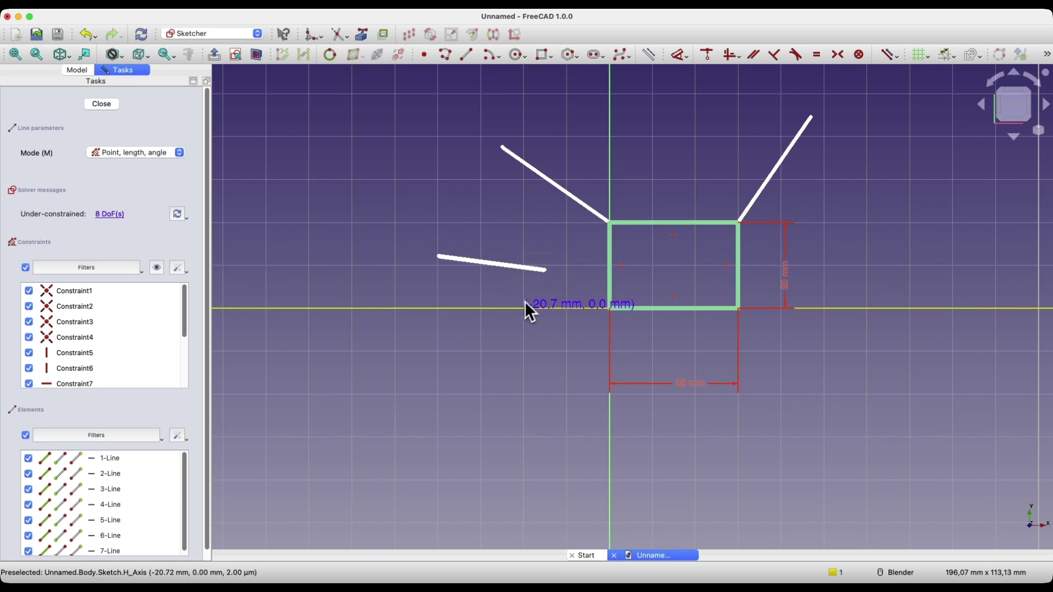
pyautogui.rightClick(521, 292)
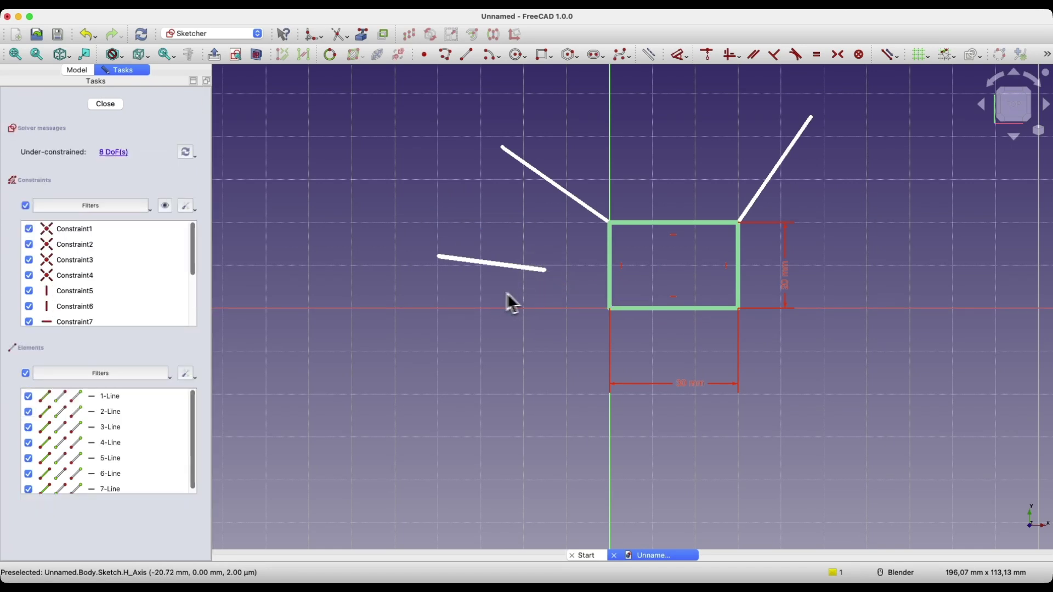
pyautogui.click(548, 274)
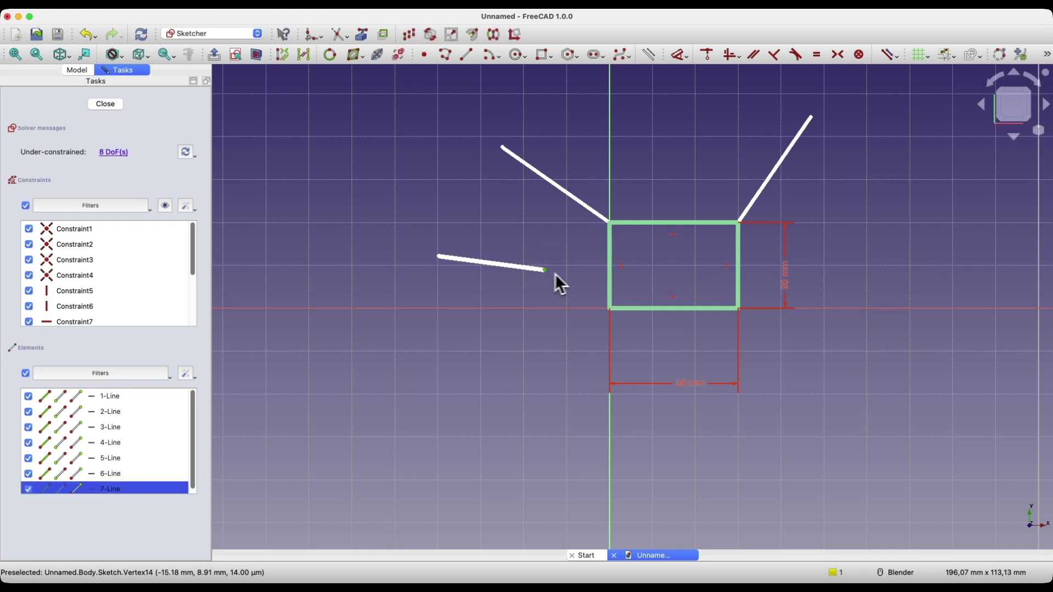
pyautogui.click(611, 260)
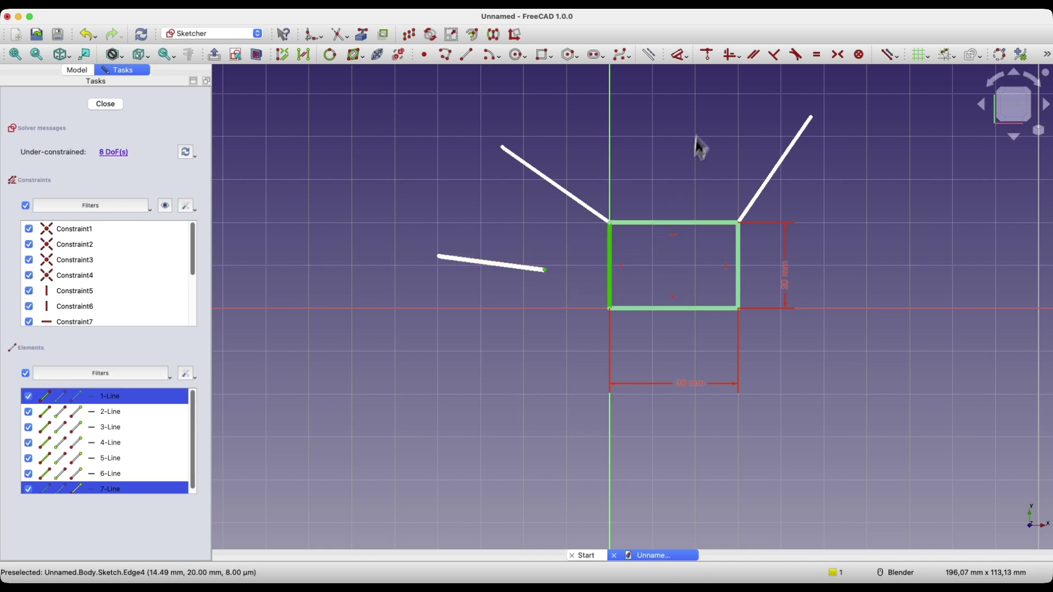
pyautogui.click(707, 54)
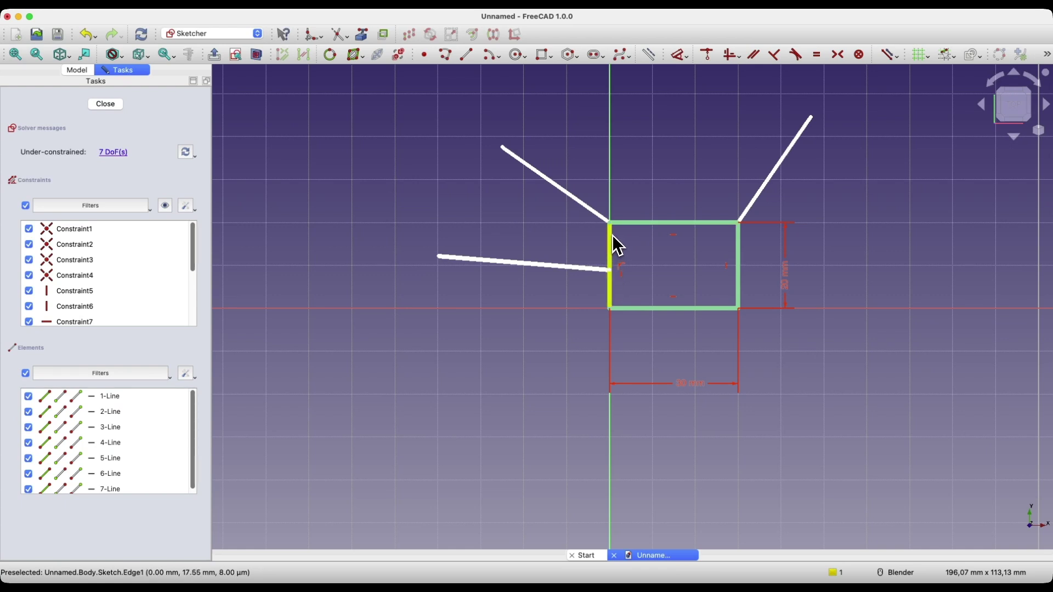
pyautogui.moveTo(611, 272)
pyautogui.mouseDown()
pyautogui.moveTo(612, 296)
pyautogui.moveTo(614, 176)
pyautogui.moveTo(615, 359)
pyautogui.moveTo(624, 324)
pyautogui.moveTo(610, 257)
pyautogui.mouseUp()
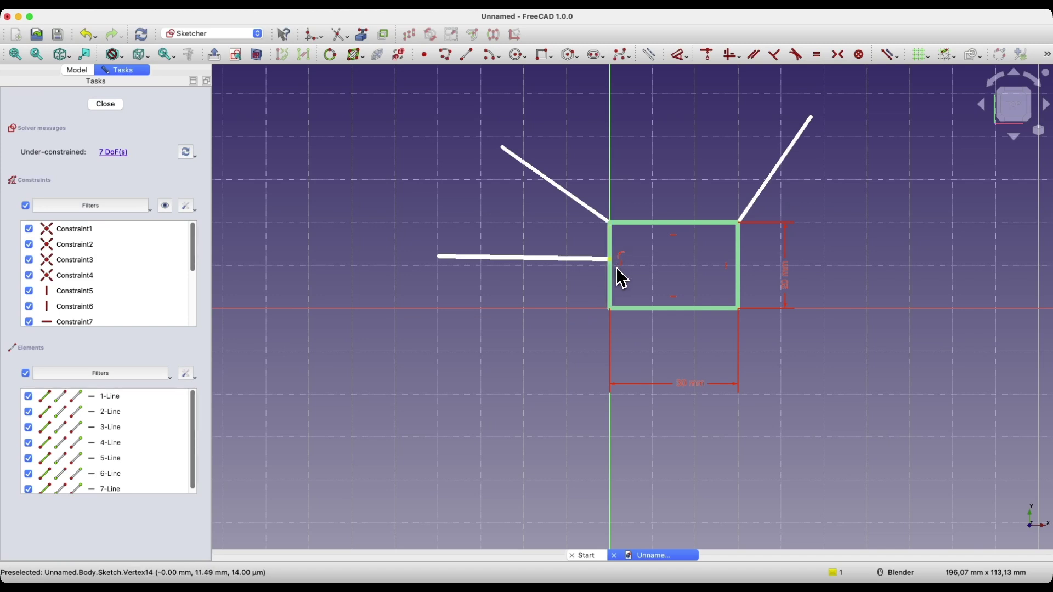
pyautogui.moveTo(612, 259)
pyautogui.mouseDown()
pyautogui.moveTo(597, 146)
pyautogui.moveTo(597, 350)
pyautogui.moveTo(622, 192)
pyautogui.moveTo(622, 351)
pyautogui.moveTo(630, 187)
pyautogui.moveTo(620, 244)
pyautogui.moveTo(613, 184)
pyautogui.moveTo(609, 265)
pyautogui.mouseUp()
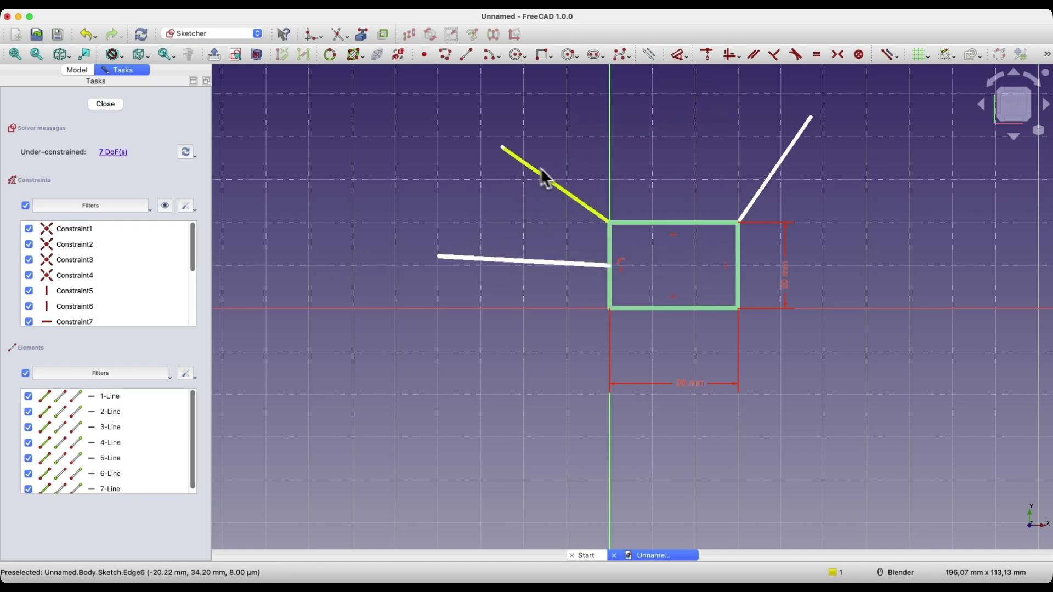
pyautogui.click(467, 54)
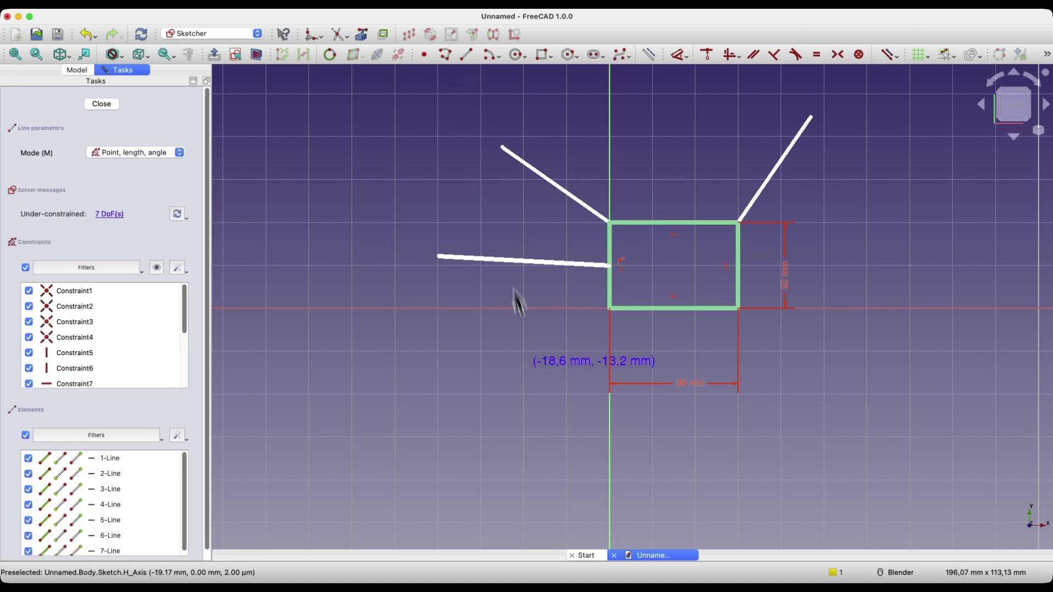
# Step: Add a leg line hanging down from the left horizontal line and settle both lines
pyautogui.click(470, 260)
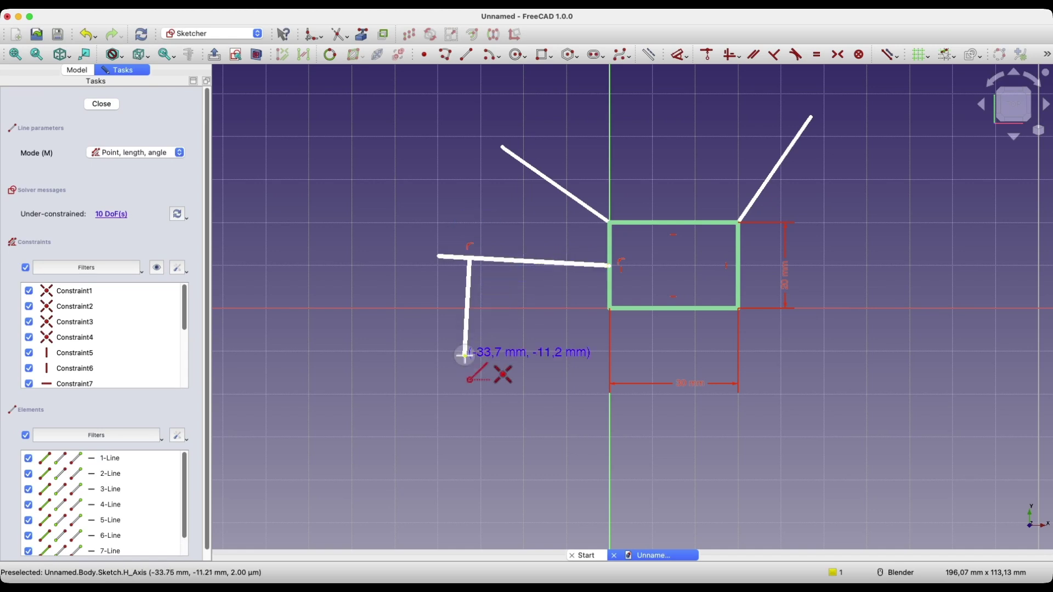
pyautogui.click(465, 357)
pyautogui.press('Escape')
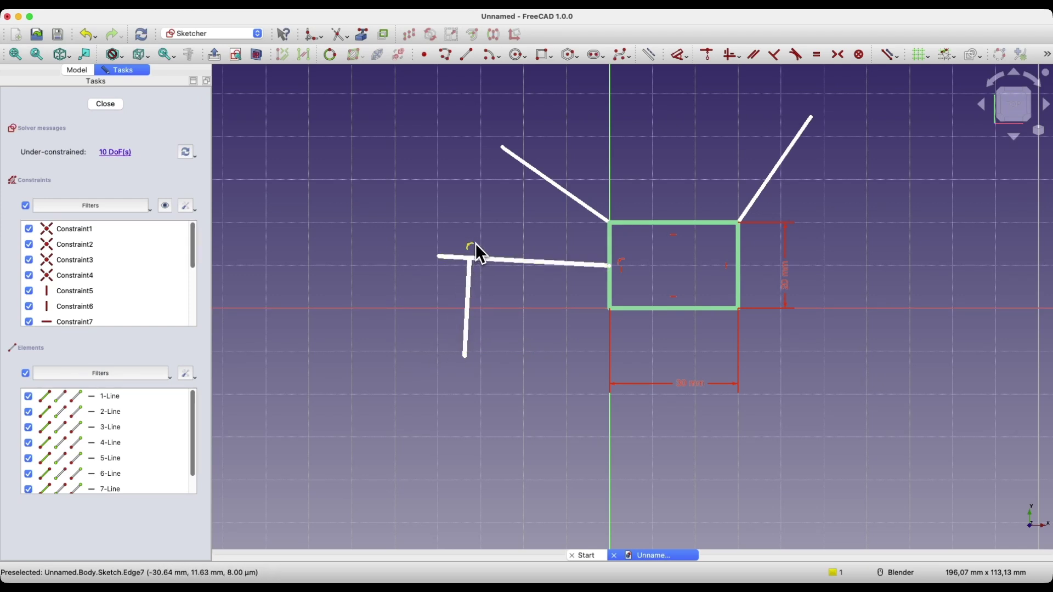
pyautogui.moveTo(473, 250)
pyautogui.mouseDown()
pyautogui.moveTo(514, 263)
pyautogui.moveTo(484, 262)
pyautogui.mouseUp()
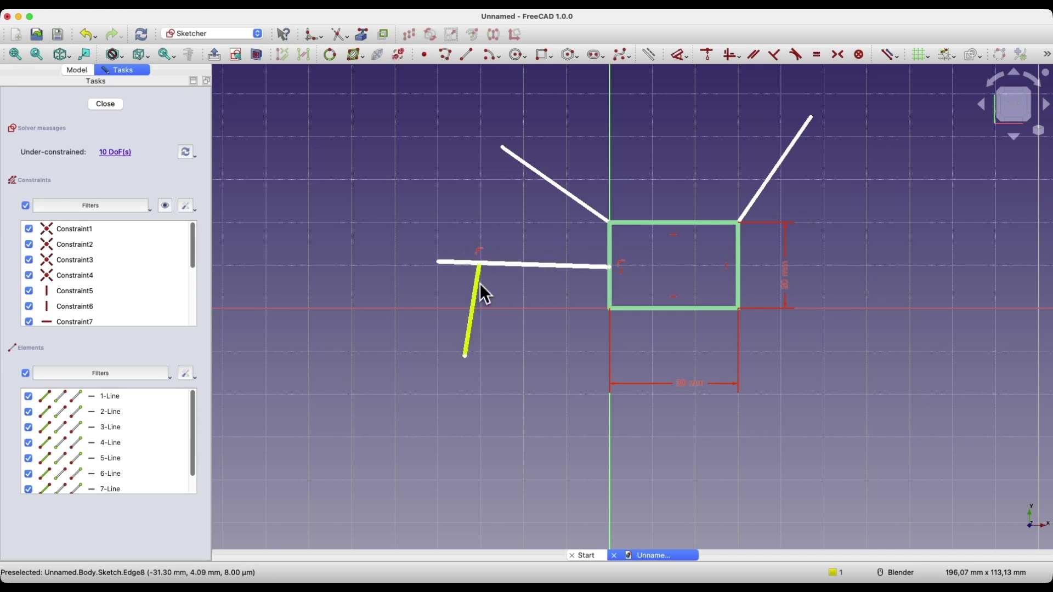
pyautogui.moveTo(479, 268); pyautogui.dragTo(602, 273)
pyautogui.moveTo(602, 273); pyautogui.dragTo(485, 276)
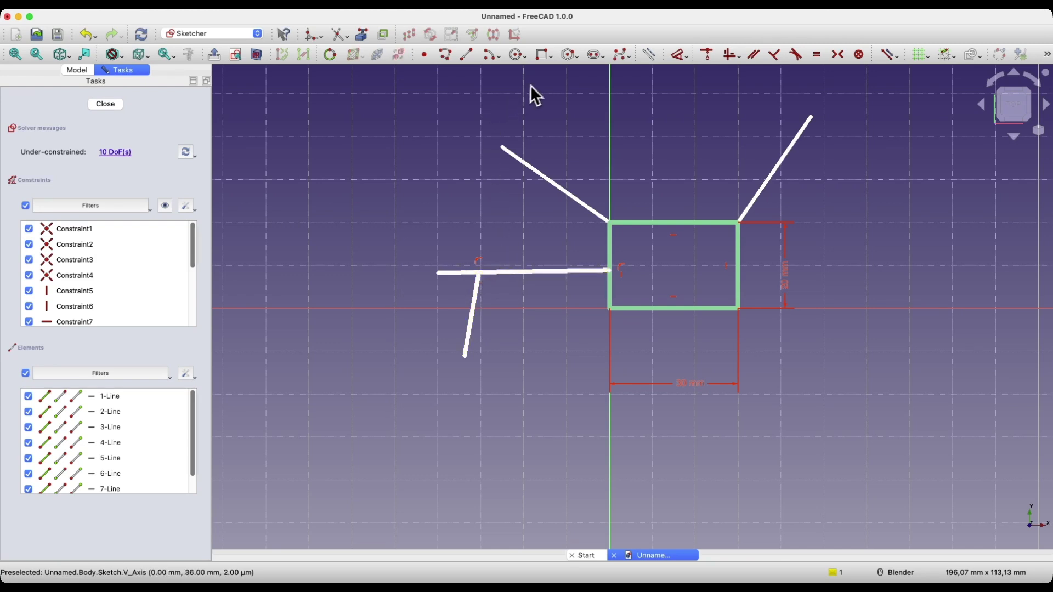
pyautogui.click(518, 54)
# Step: Draw a circle and make its centre coincide with the rectangle's bottom-right corner
pyautogui.click(844, 386)
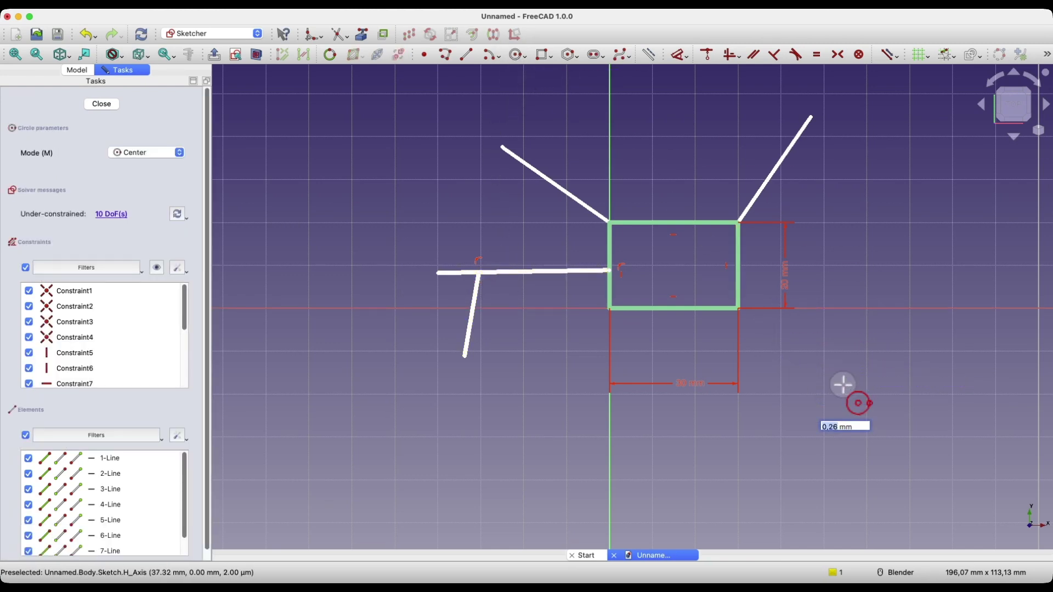
pyautogui.click(875, 416)
pyautogui.rightClick(753, 344)
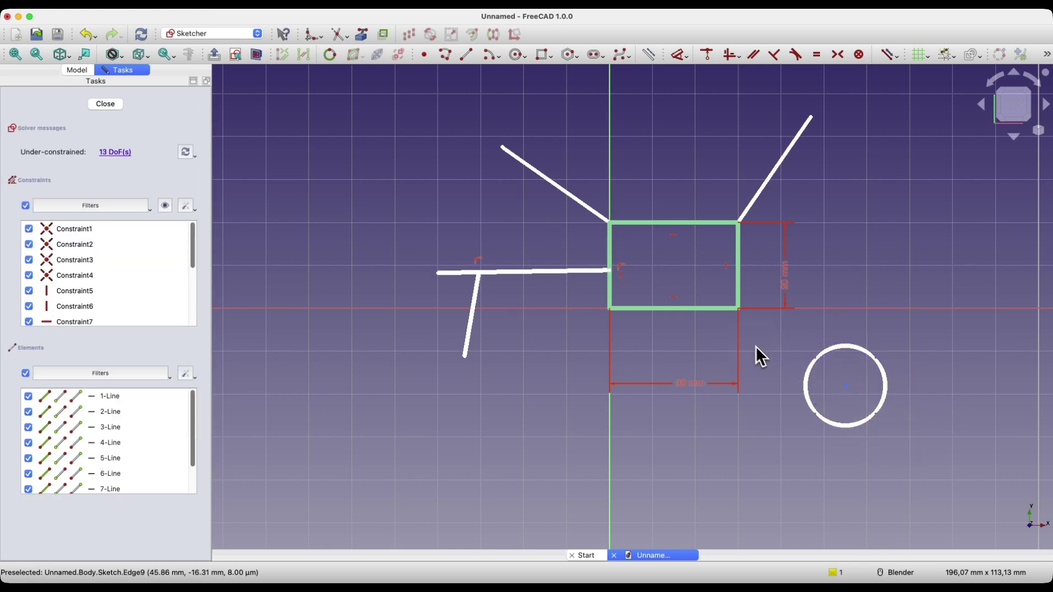
pyautogui.click(846, 387)
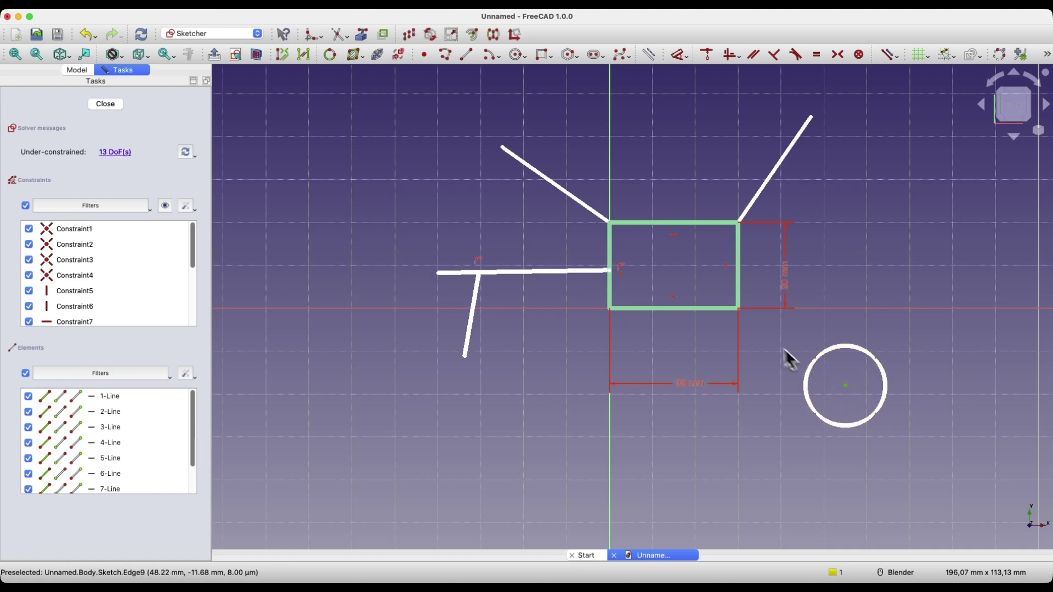
pyautogui.click(739, 310)
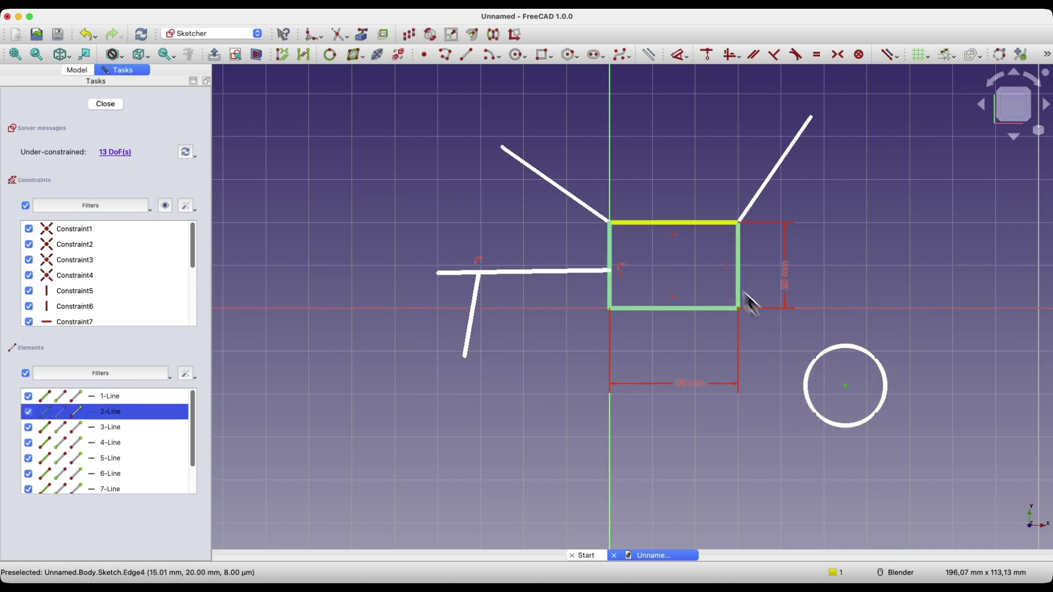
pyautogui.click(707, 56)
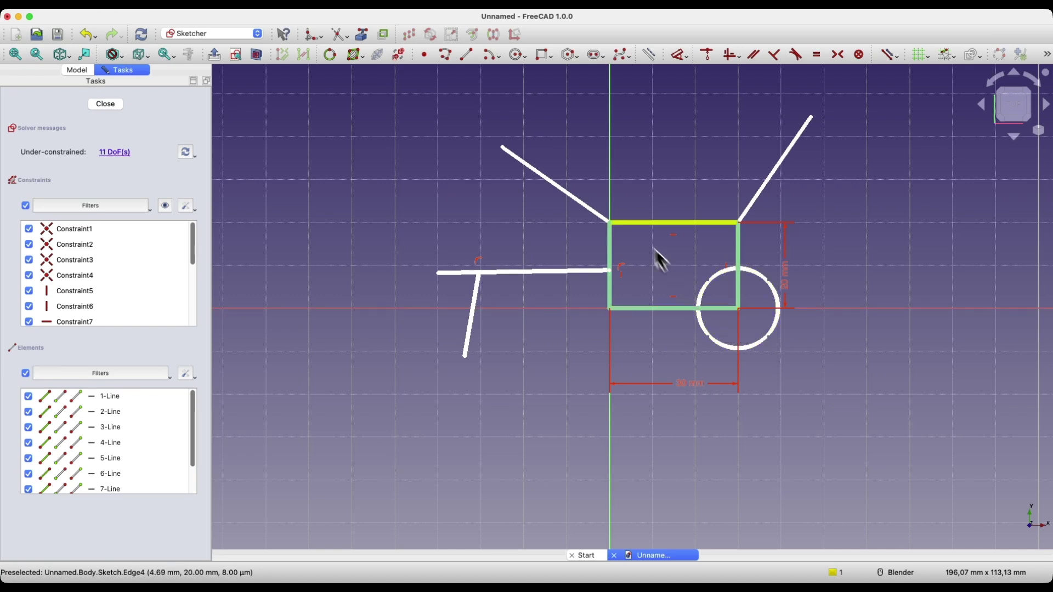
pyautogui.click(517, 55)
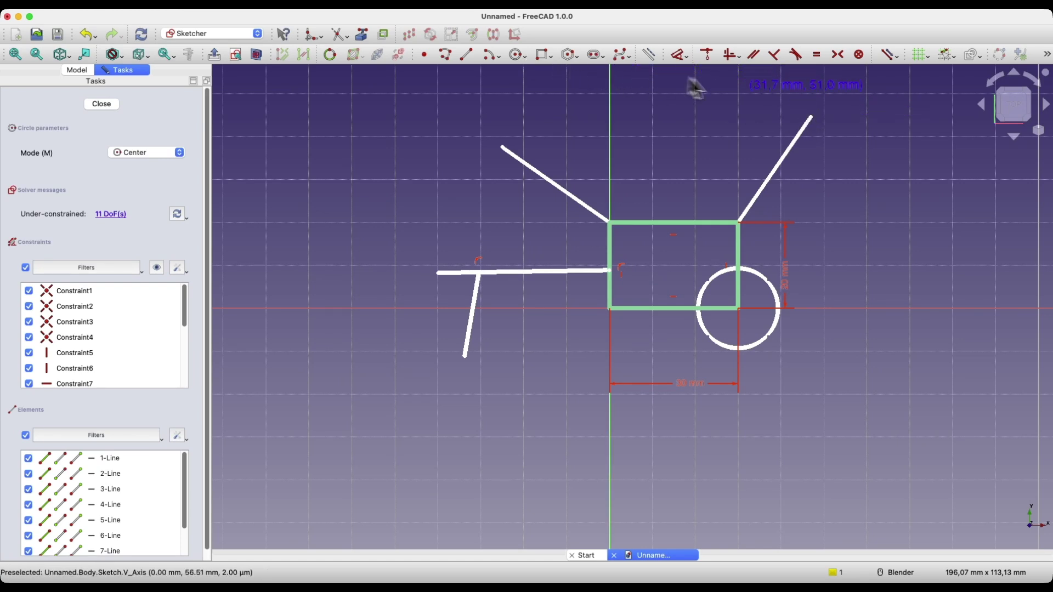
# Step: Add a circle on the upper-right line's free end and pivot that line to a shallow slope
pyautogui.click(811, 117)
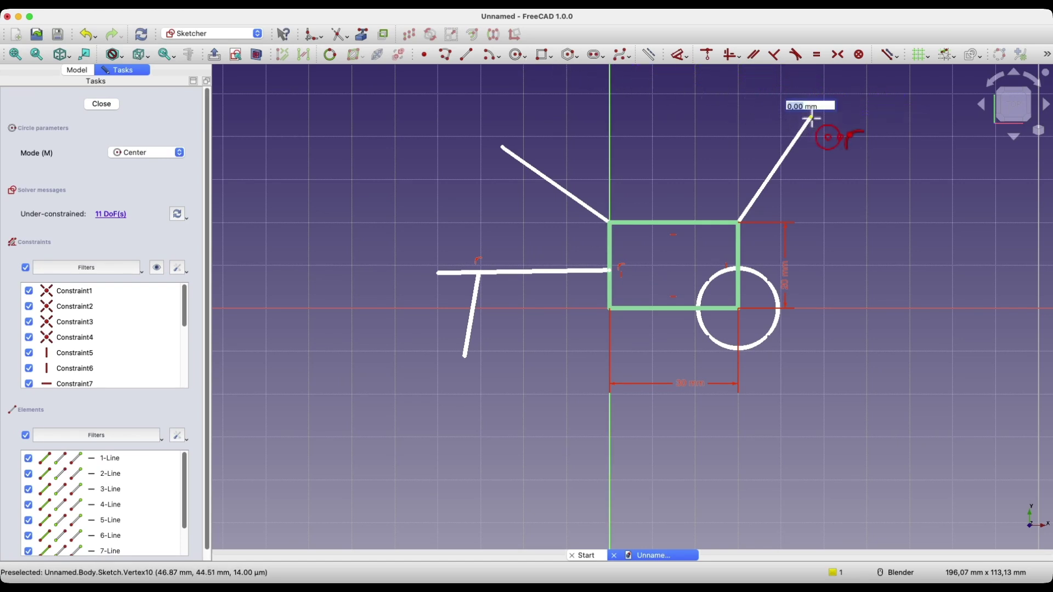
pyautogui.click(834, 140)
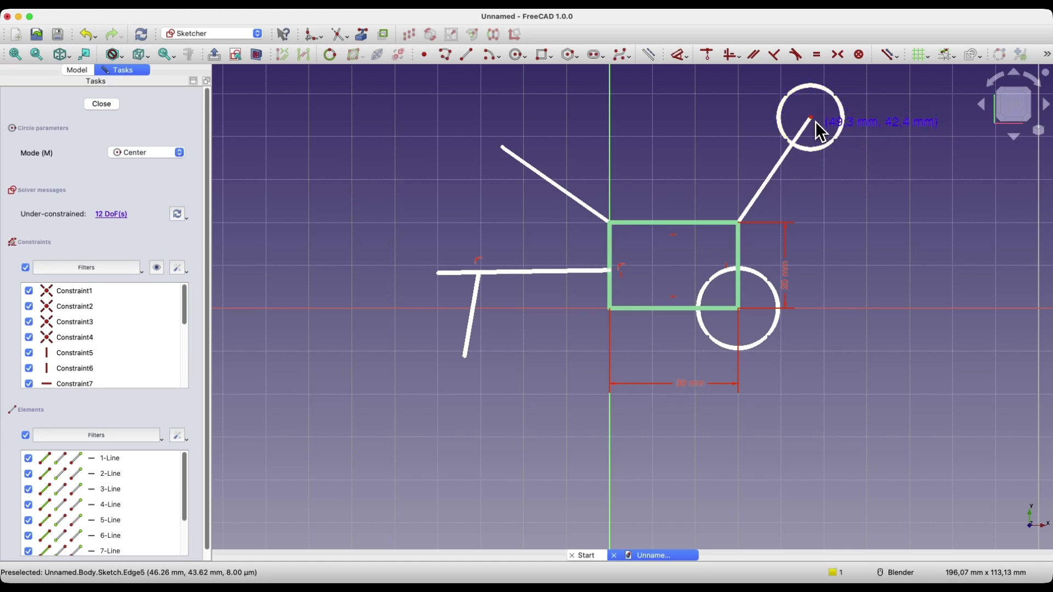
pyautogui.rightClick(817, 140)
pyautogui.moveTo(816, 143); pyautogui.dragTo(864, 195)
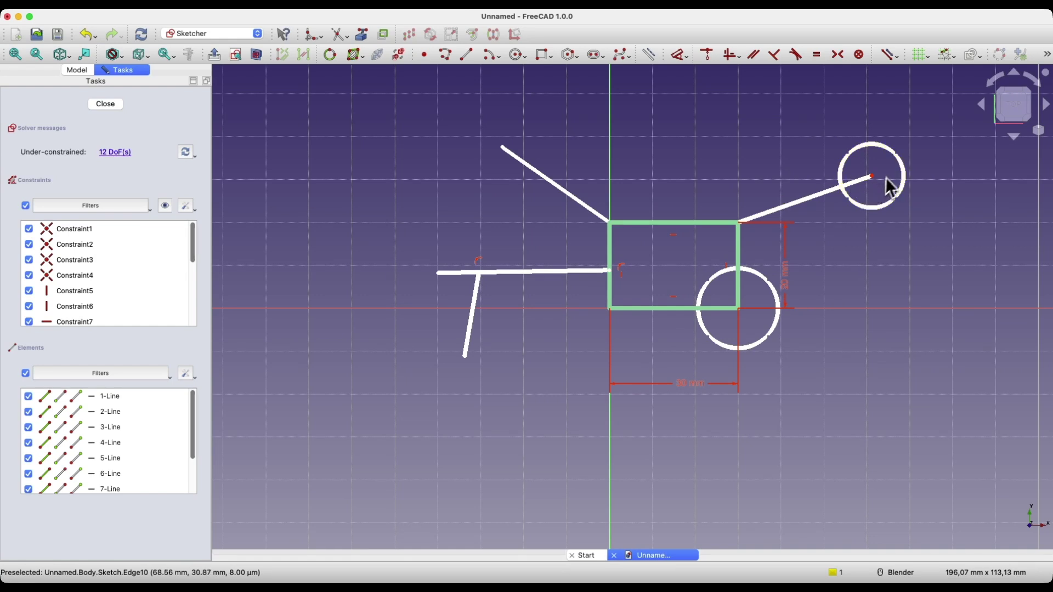